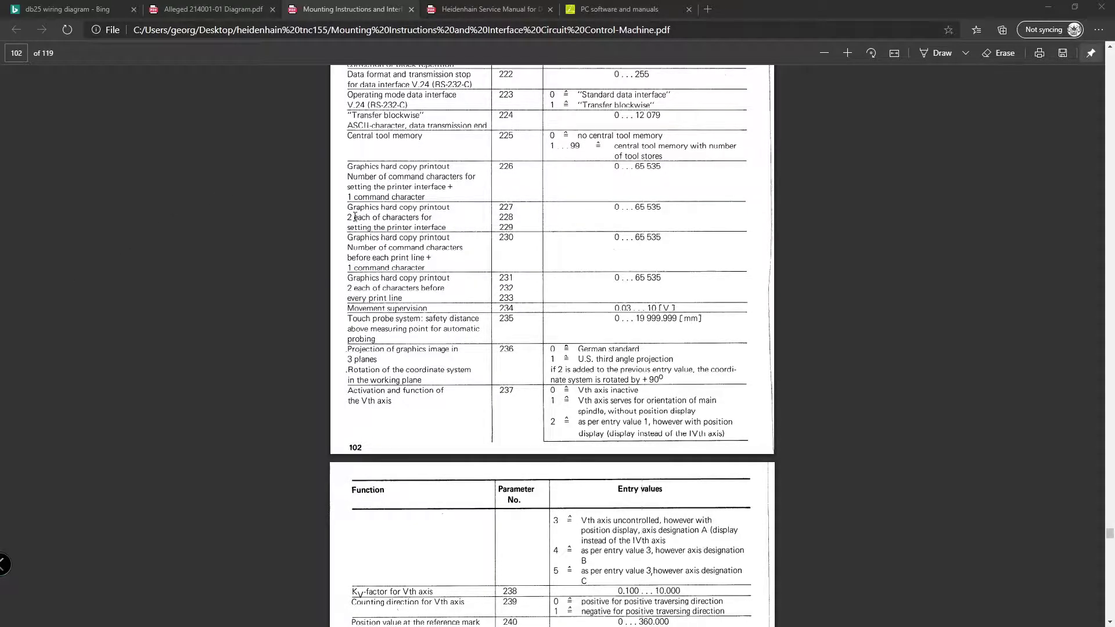
scroll(413, 241, "up", 20)
scroll(413, 241, "up", 3)
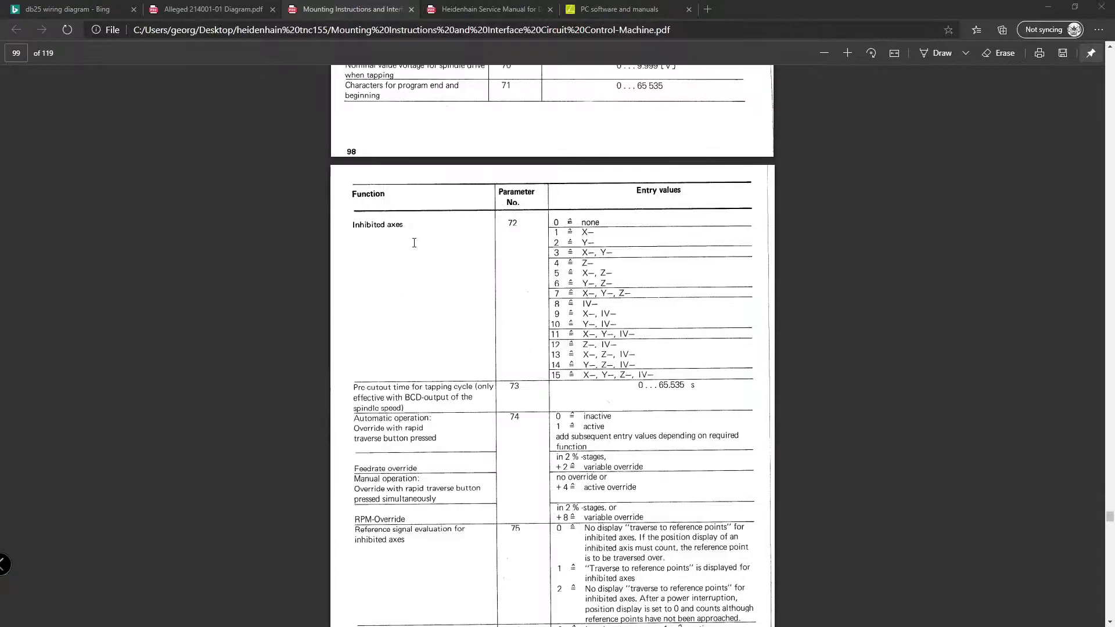
scroll(403, 151, "up", 3)
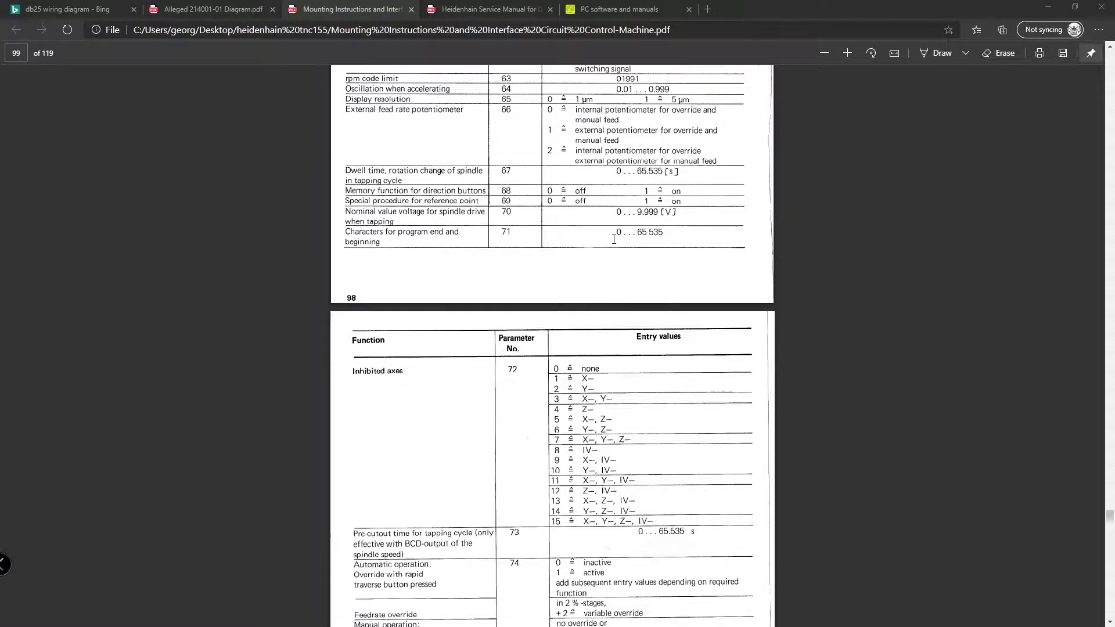
scroll(613, 239, "down", 20)
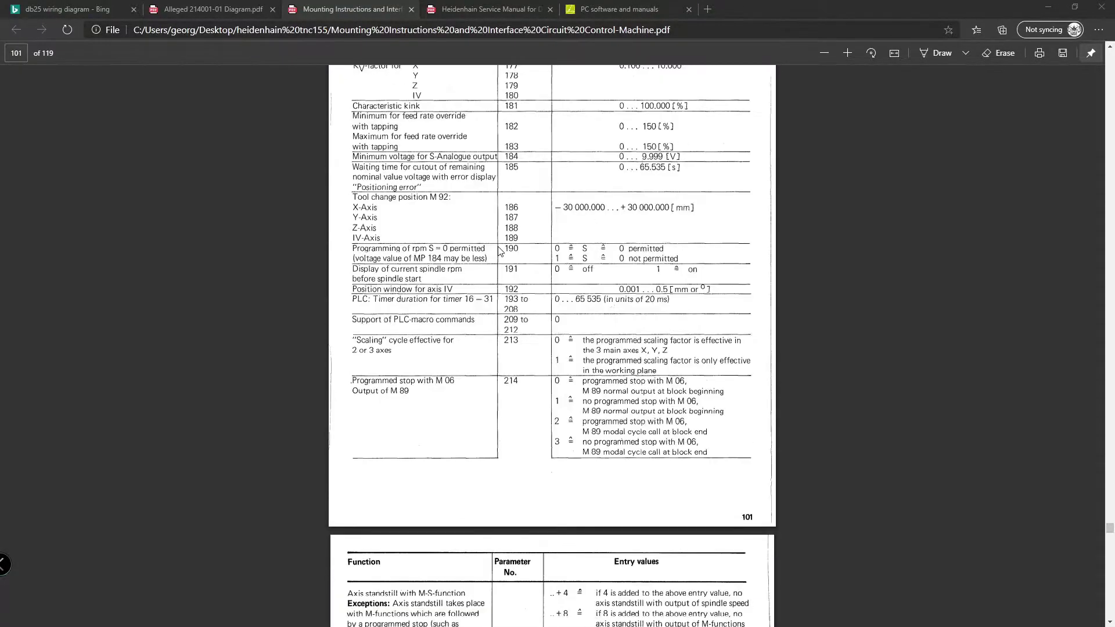
scroll(500, 251, "down", 5)
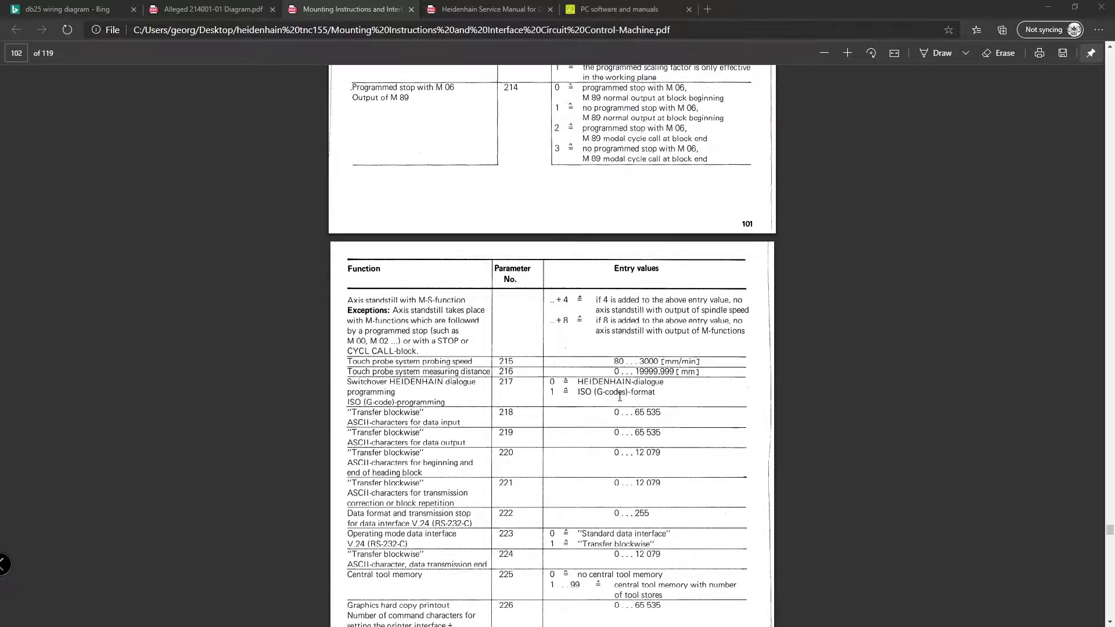
scroll(623, 397, "down", 2)
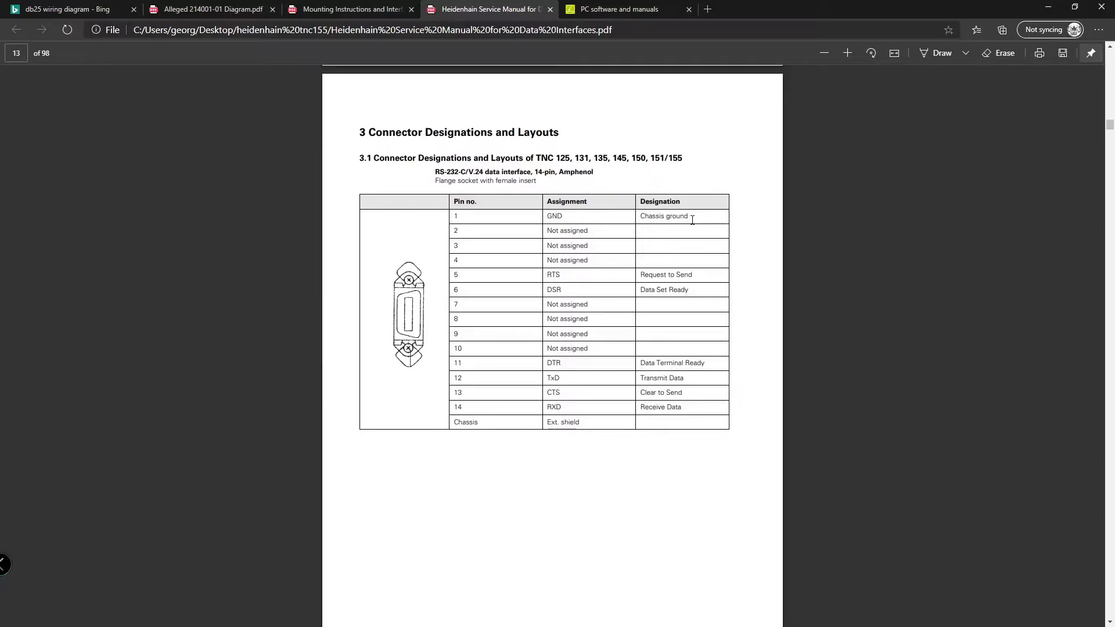
Scroll the data interfaces service manual down to page 14, section 3.2
scroll(689, 218, "down", 10)
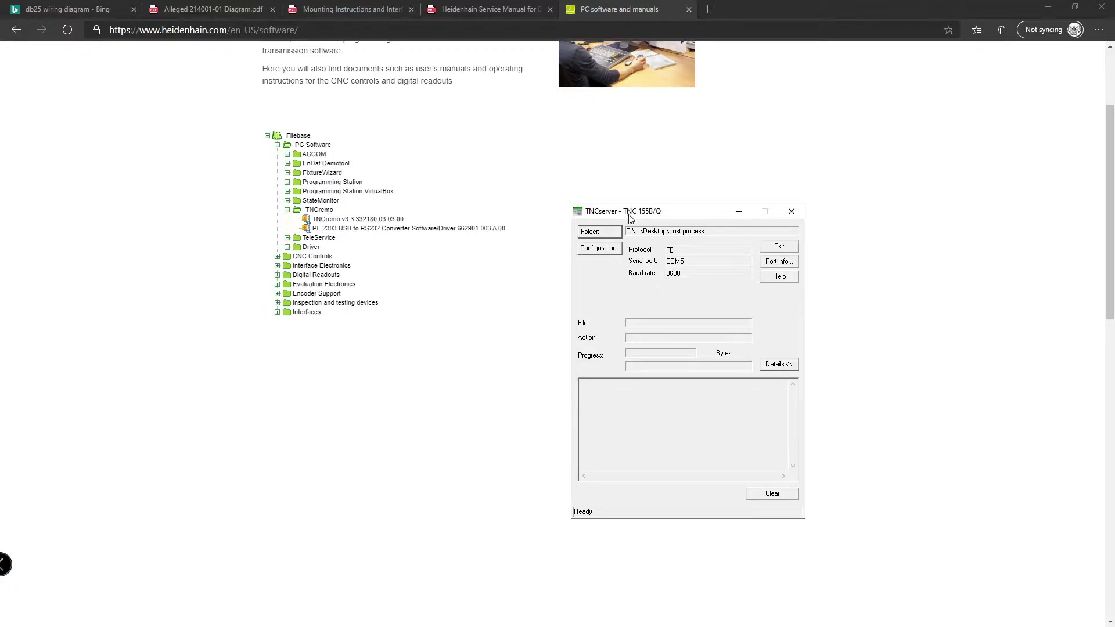
left_click(598, 248)
left_click(680, 343)
scroll(660, 386, "down", 10)
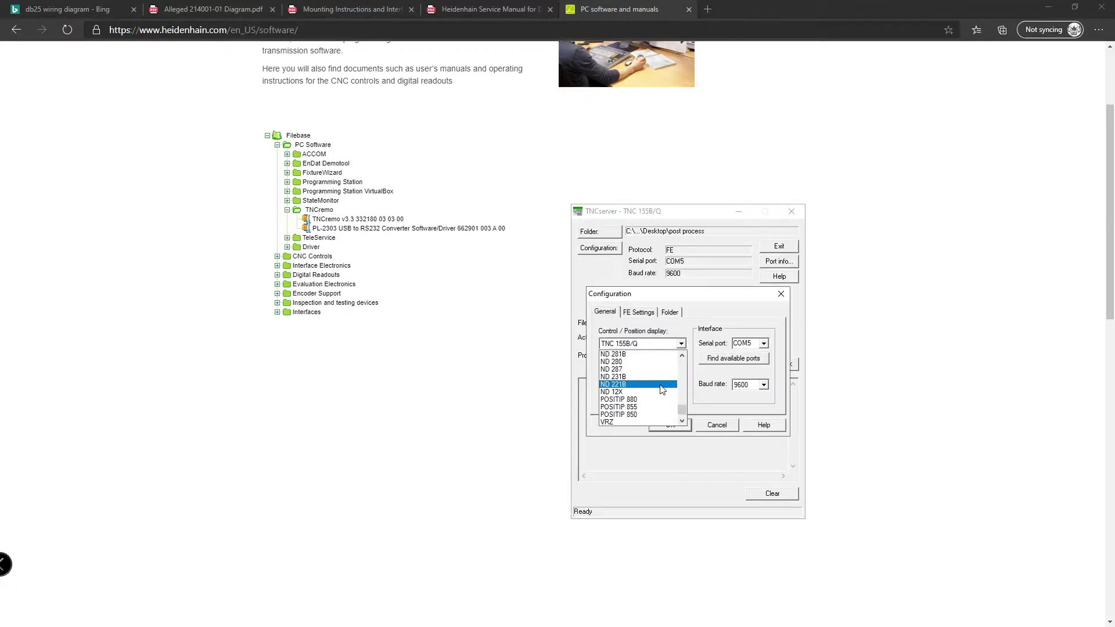
left_click(662, 430)
left_click(682, 385)
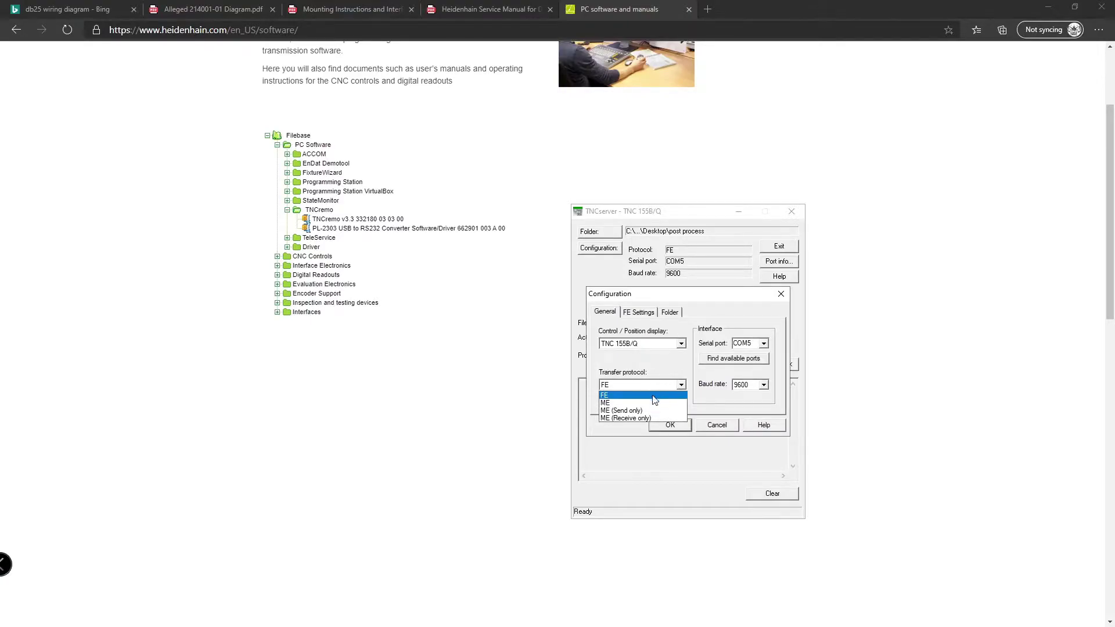
left_click(652, 396)
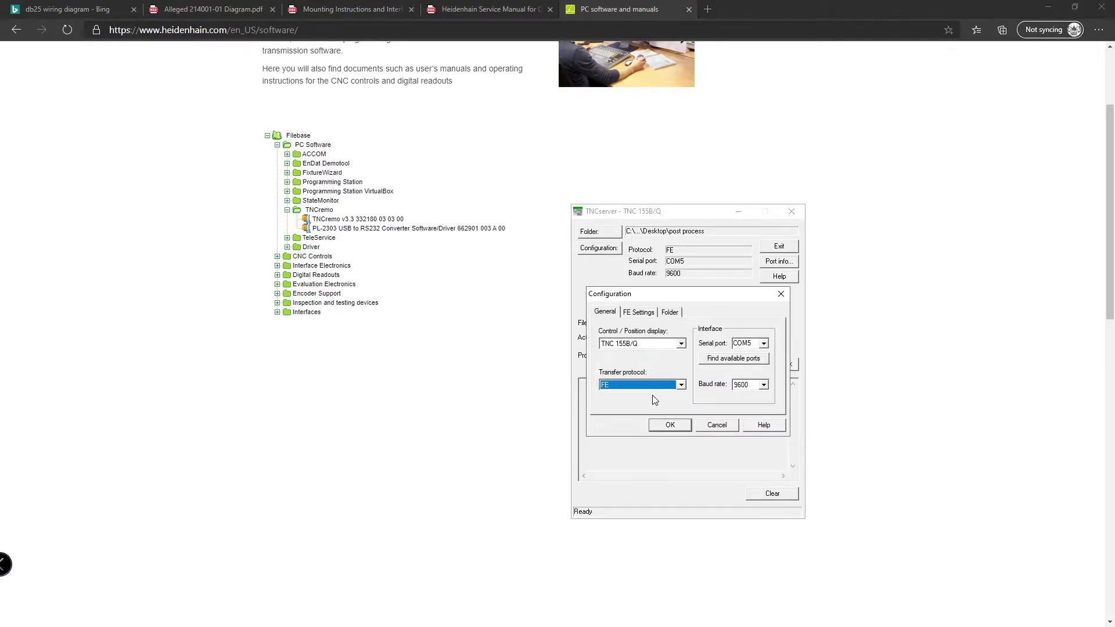
left_click(730, 361)
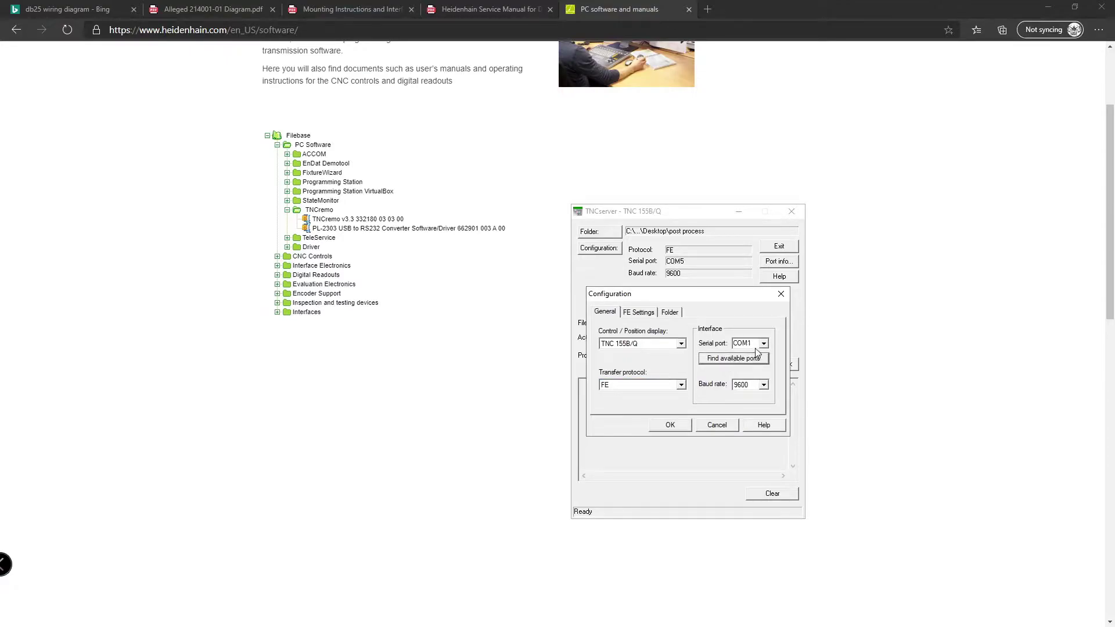
left_click(763, 344)
left_click(746, 360)
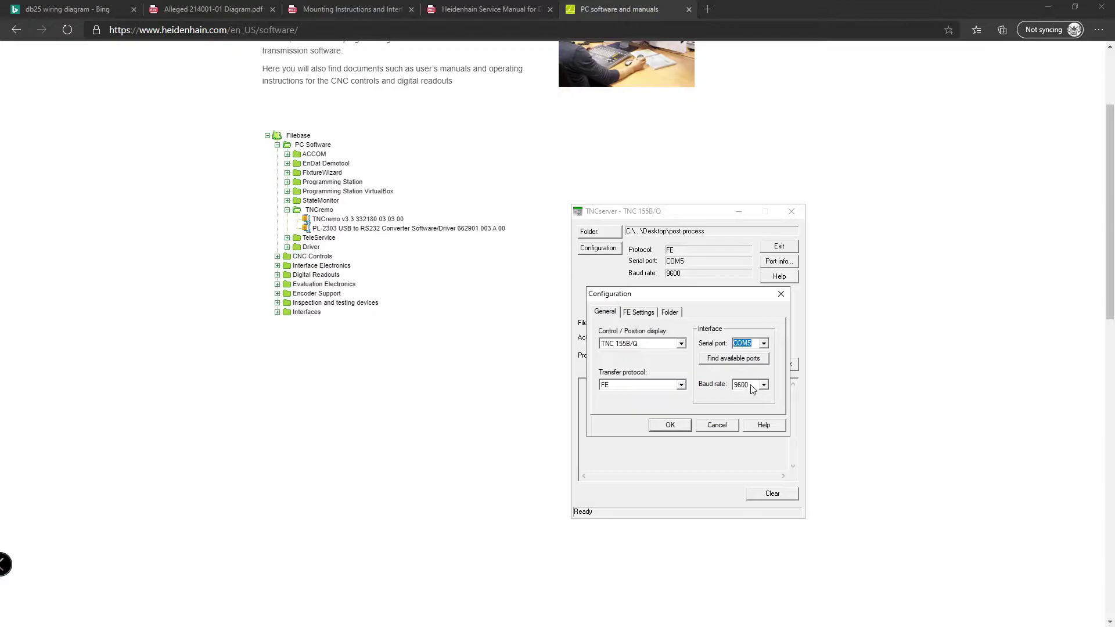
left_click(669, 424)
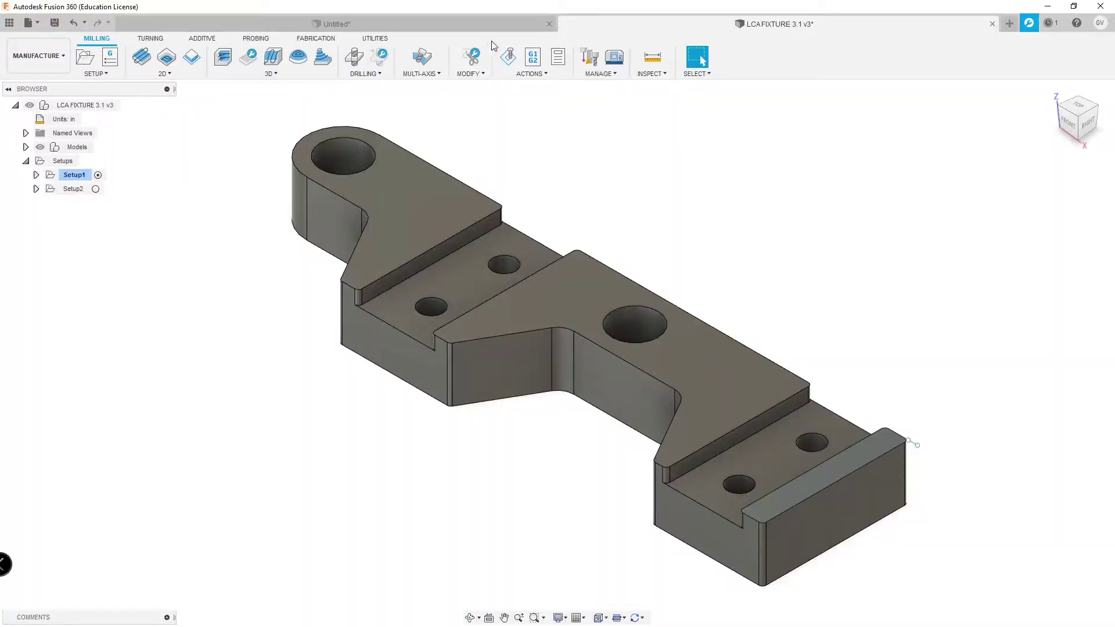
Close the post-processing settings and maximize the heidenhain_iso_custom3.cps code window in Brackets
left_click(533, 59)
key("Escape")
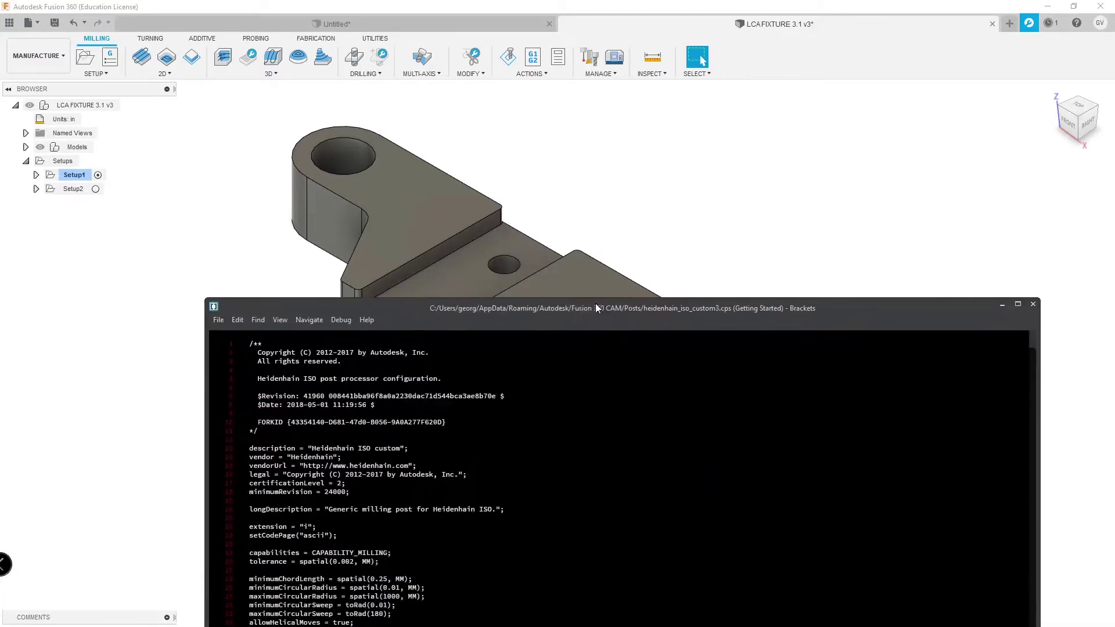
left_click_drag(644, 300, 513, 5)
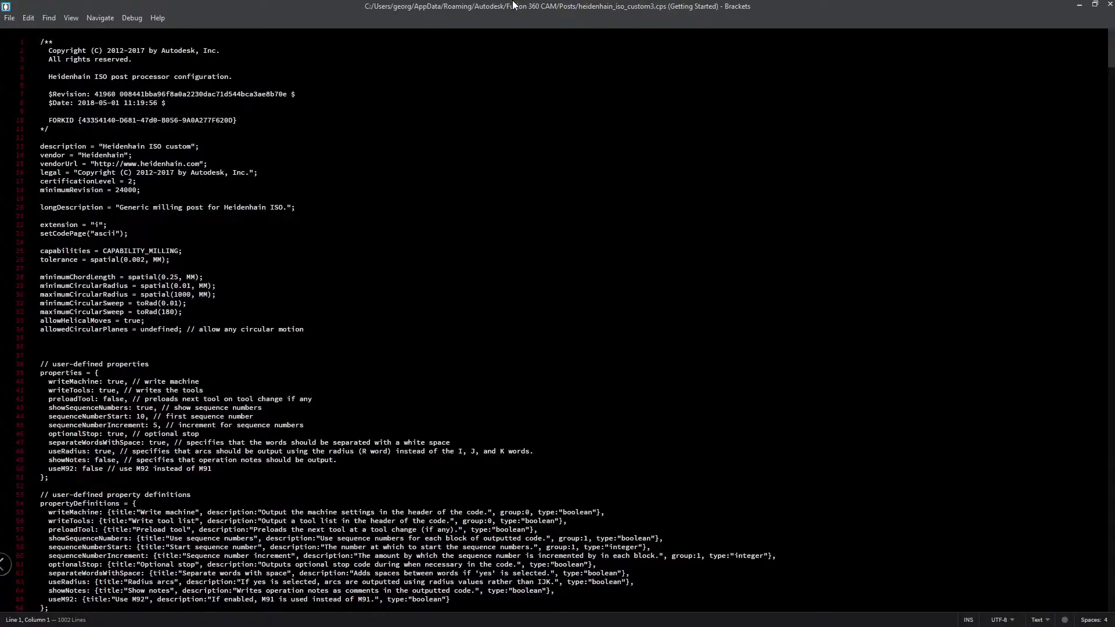
Move the 2D Adaptive1 toolpath move list aside, show the tool at move 81, and scroll through the moves
key("alt+Tab")
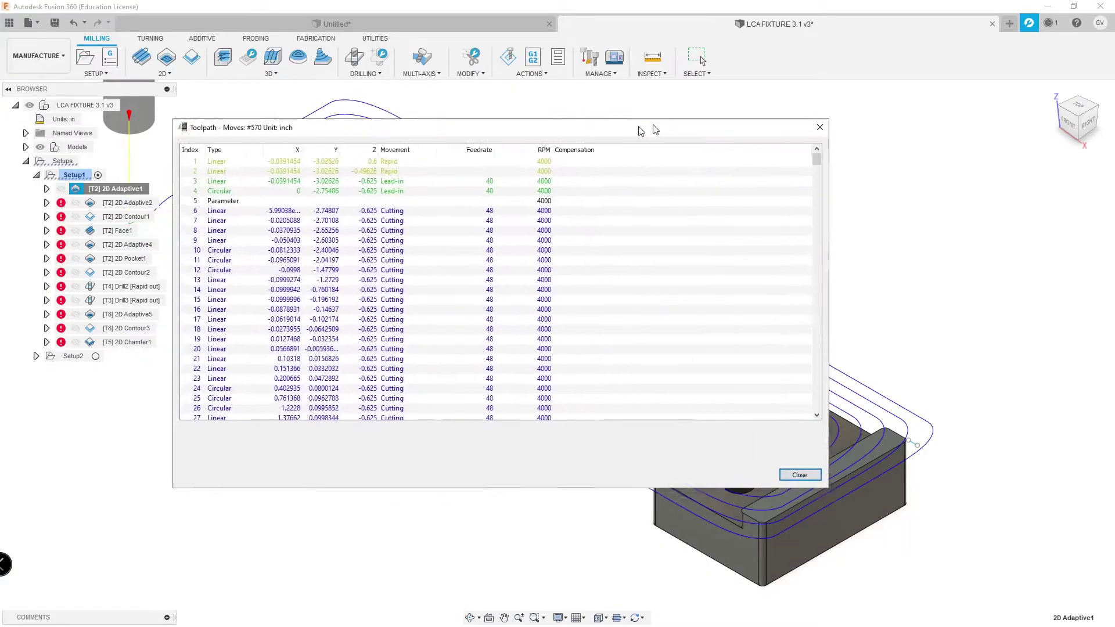
left_click_drag(652, 129, 898, 210)
left_click_drag(868, 226, 829, 209)
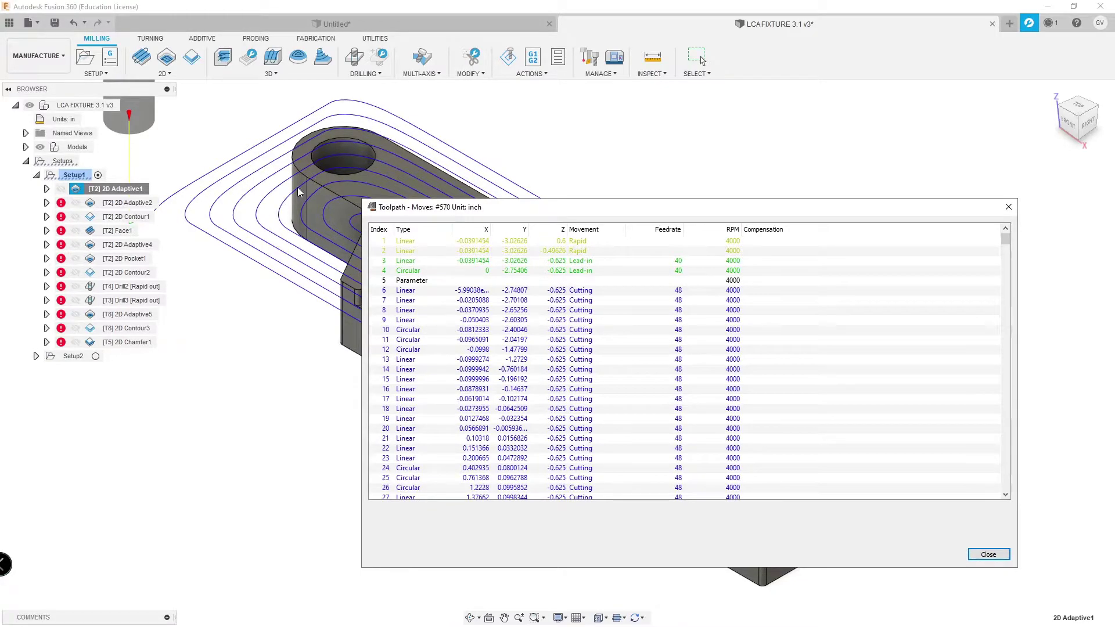
left_click(342, 245)
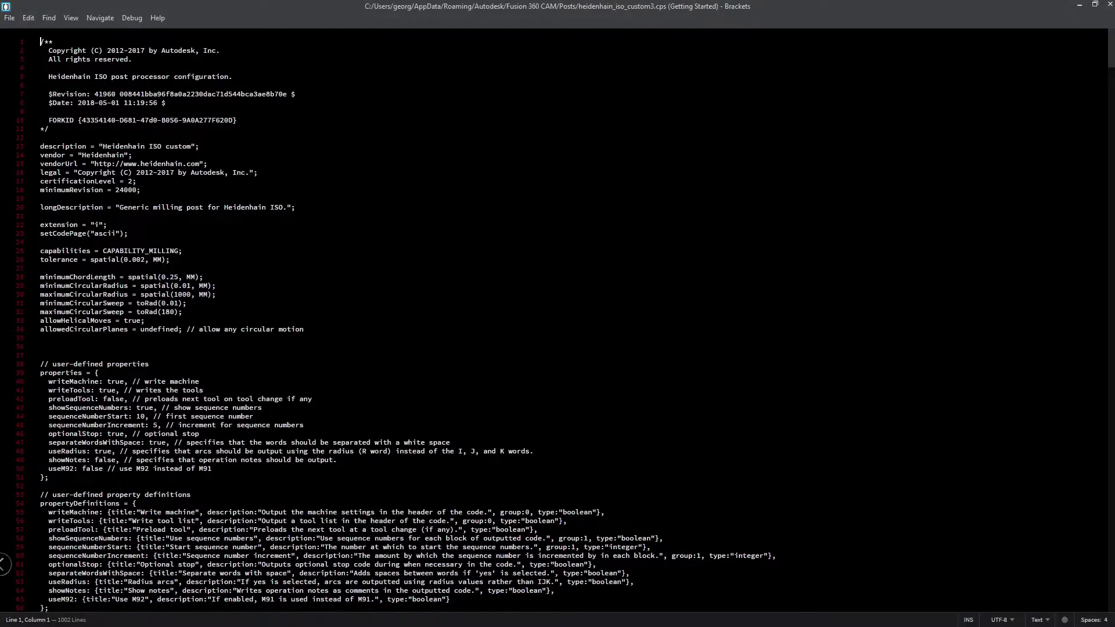
scroll(557, 319, "down", 15)
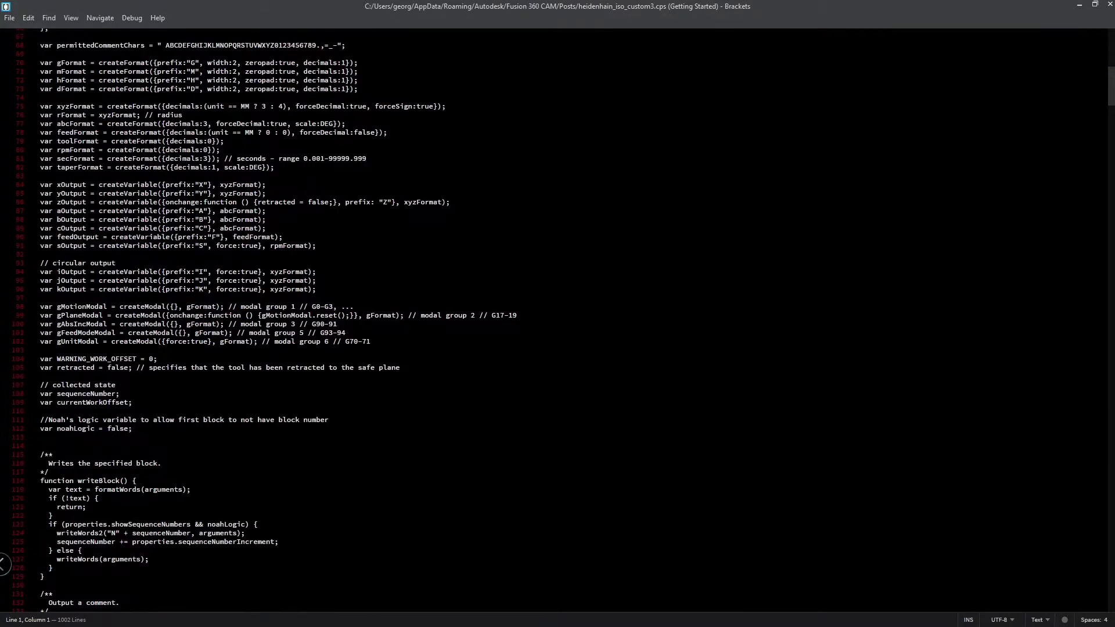
scroll(558, 319, "down", 20)
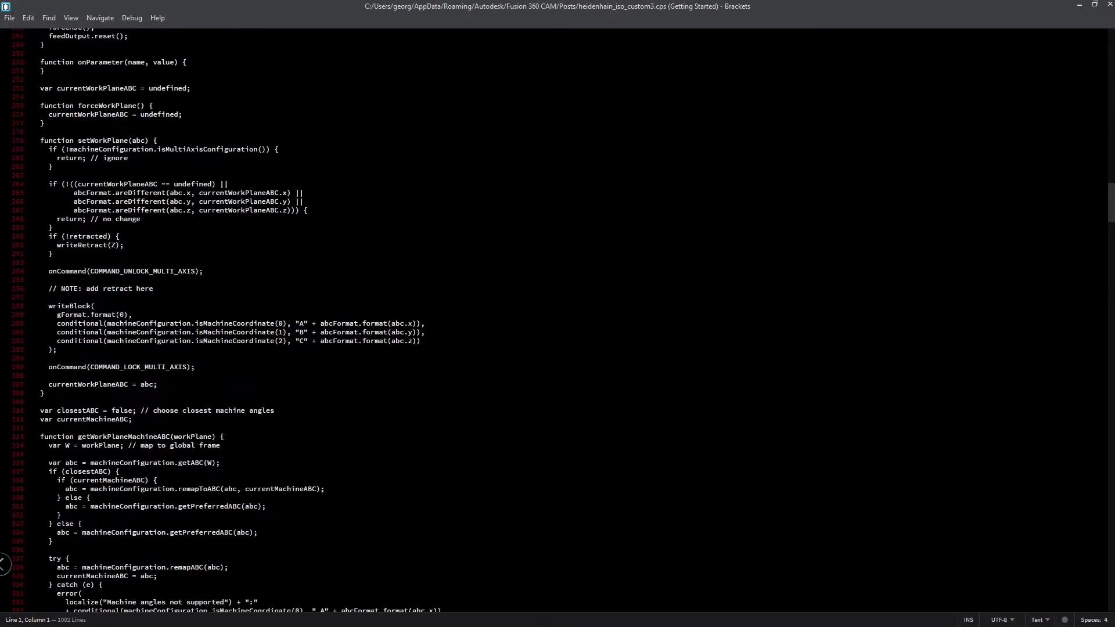
scroll(558, 320, "down", 20)
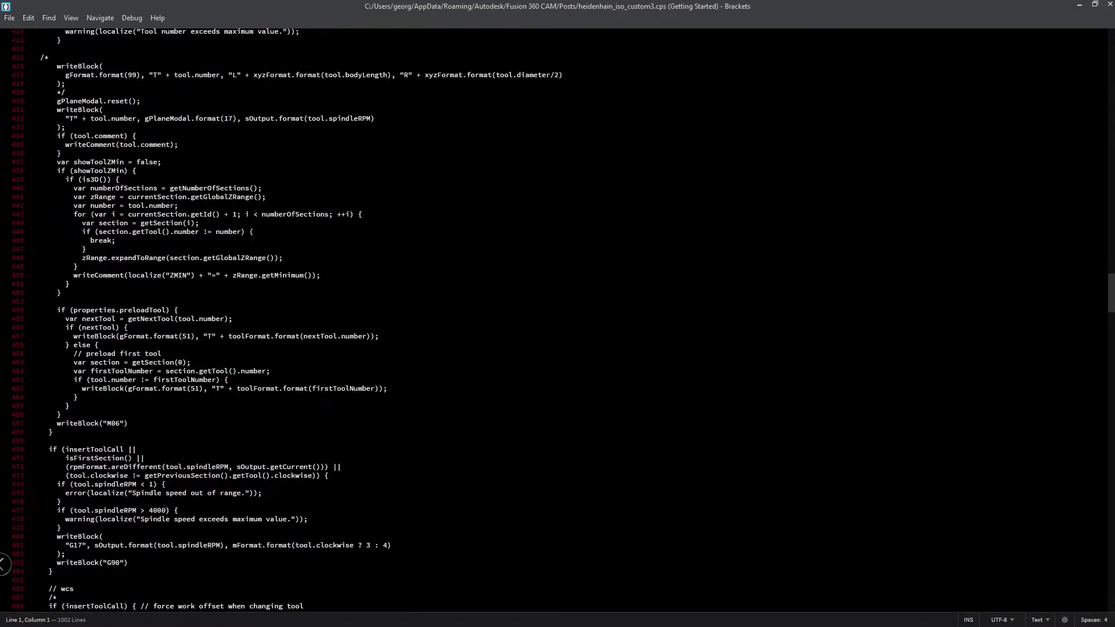
scroll(557, 320, "down", 20)
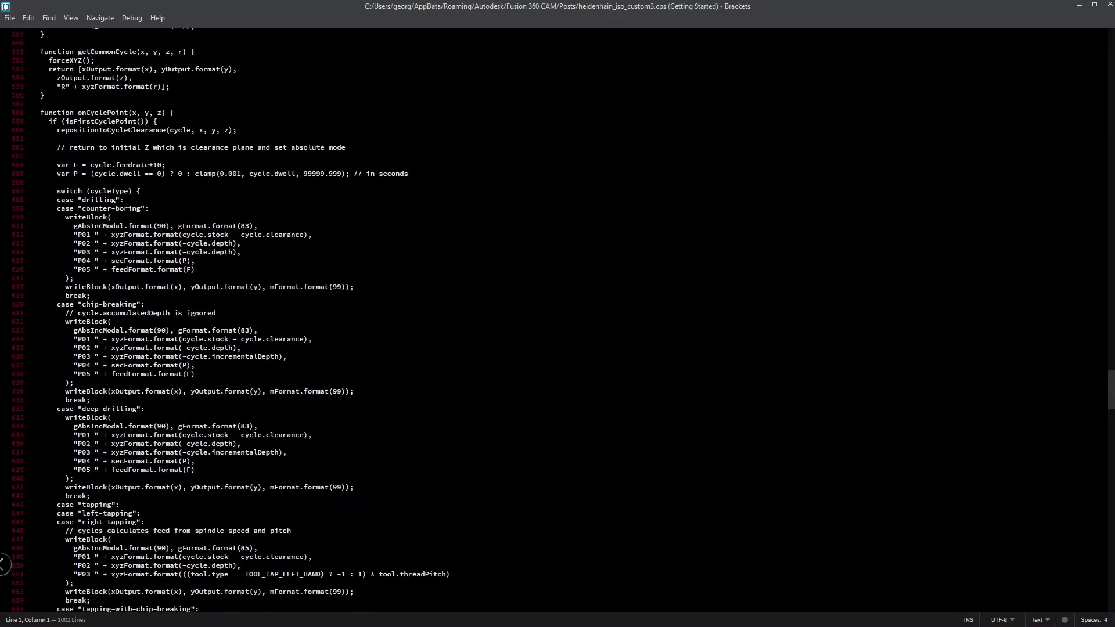
scroll(557, 320, "down", 14)
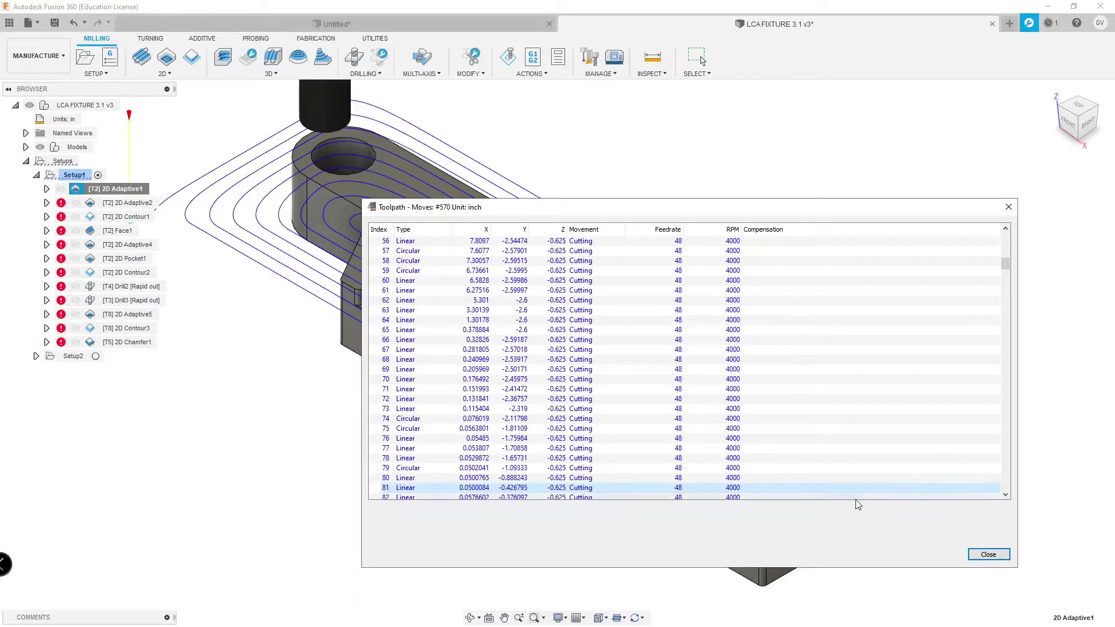
Close the Toolpath Moves list and open the heidenhain_iso_custom3 post's code in Brackets
left_click(985, 552)
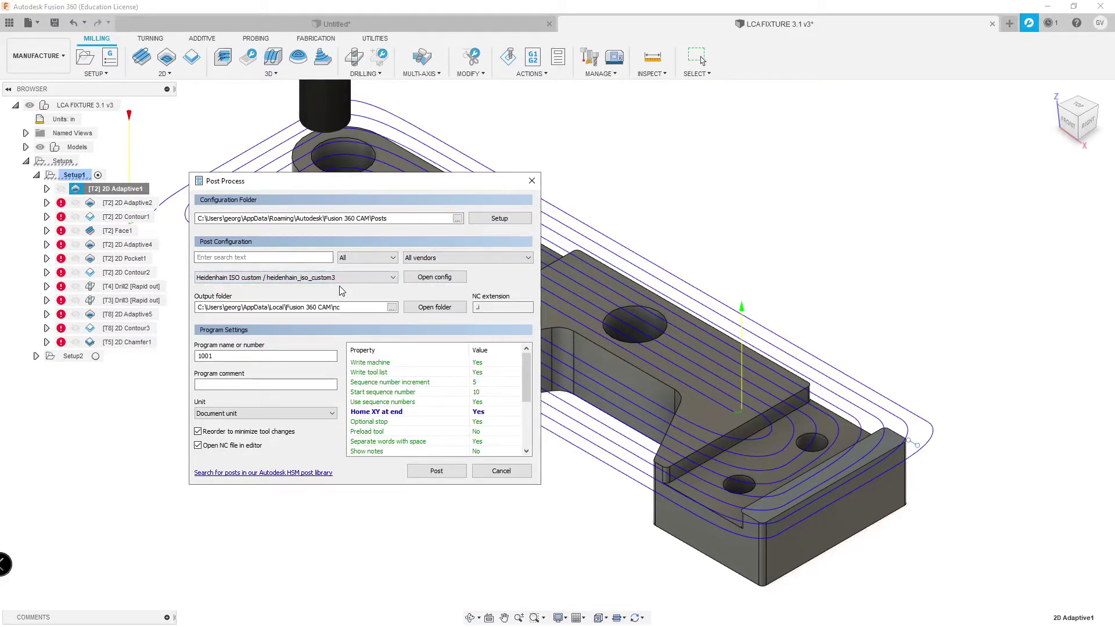
mouse_move(321, 282)
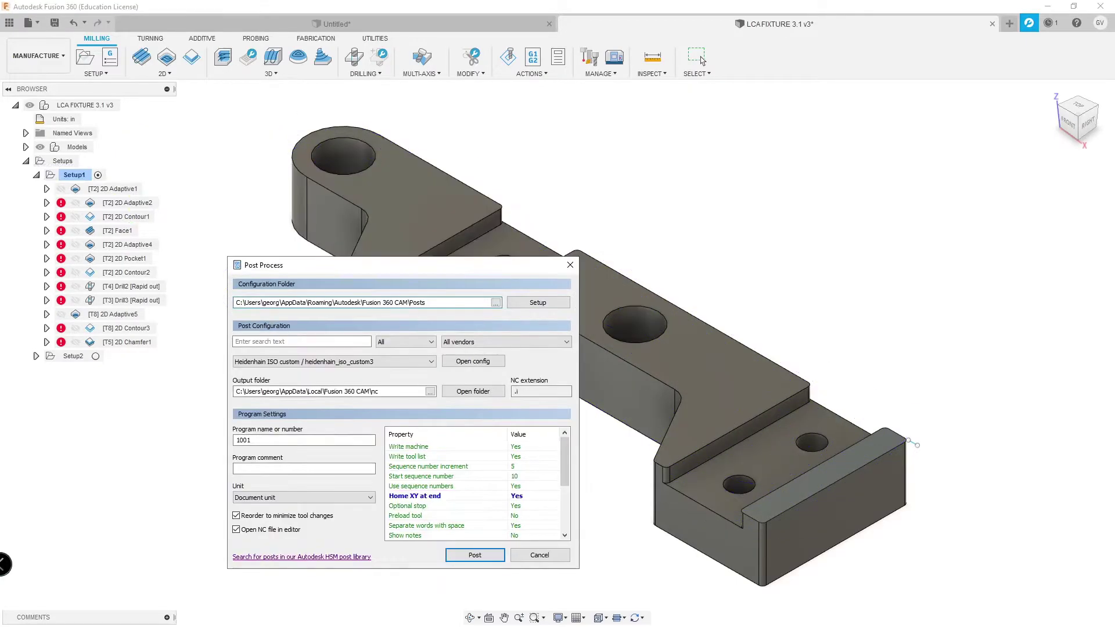
left_click(434, 277)
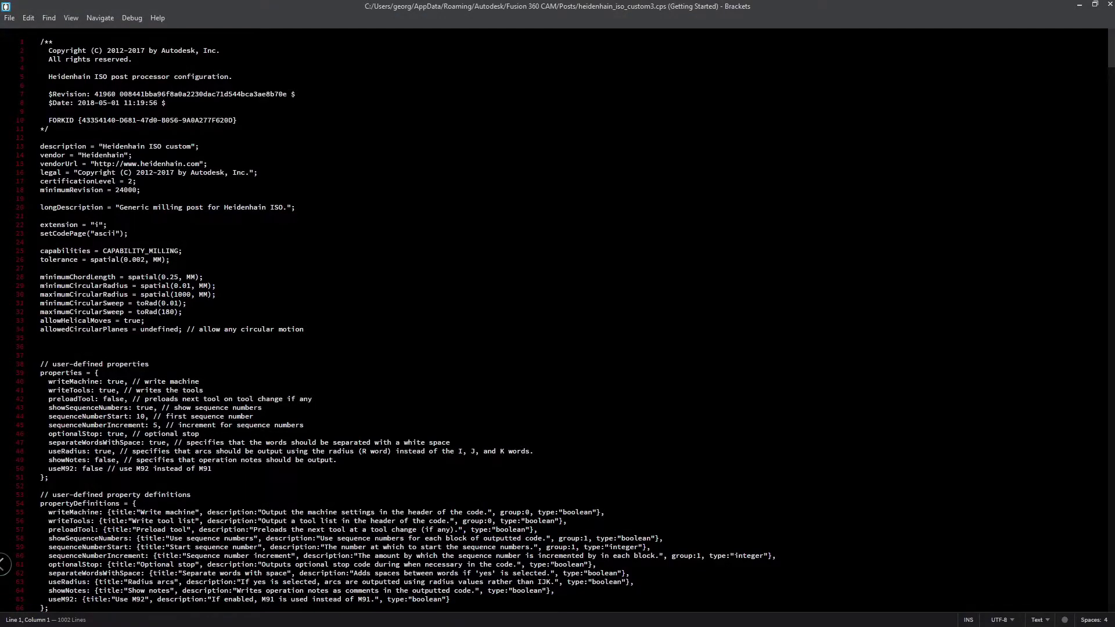